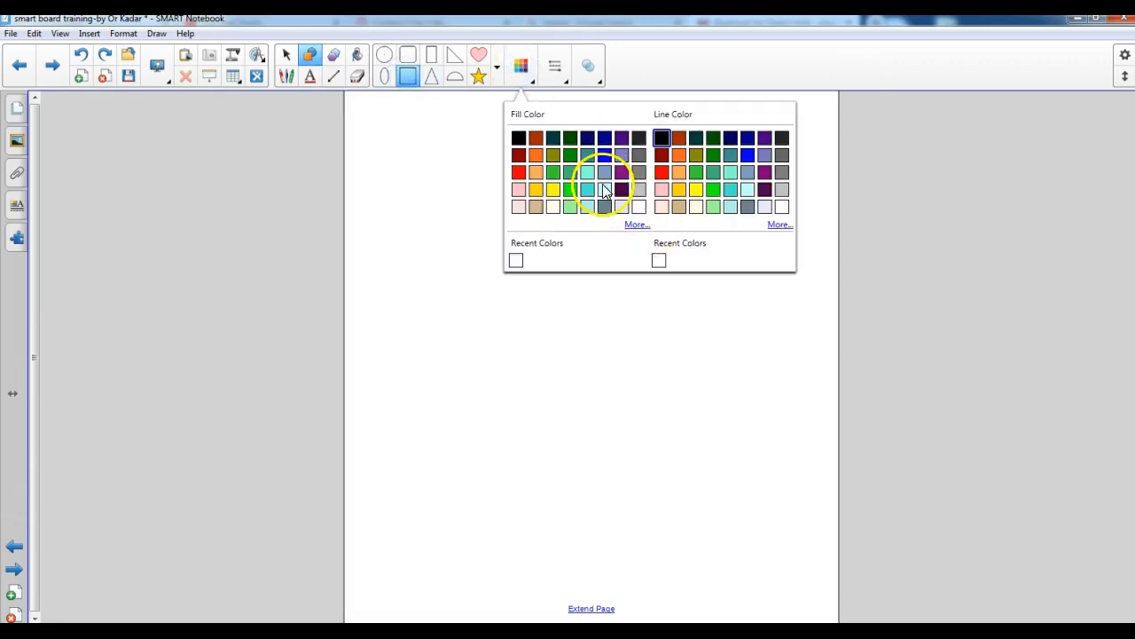
Draw a square with a bright blue fill across nearly the full width of the blank page
click(604, 156)
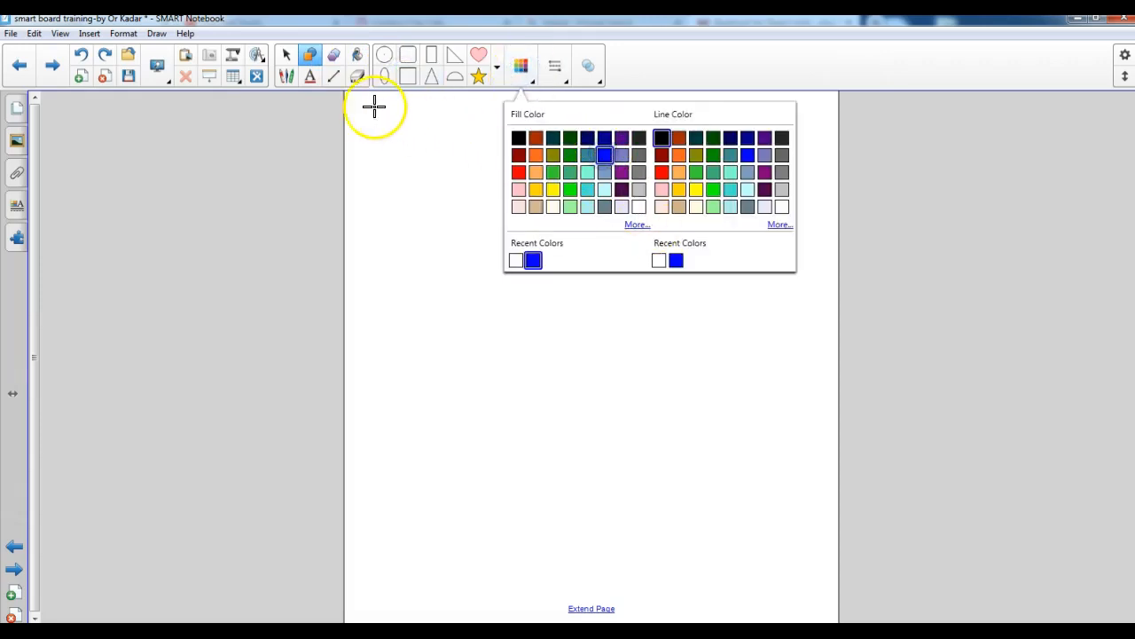
drag(347, 97, 834, 244)
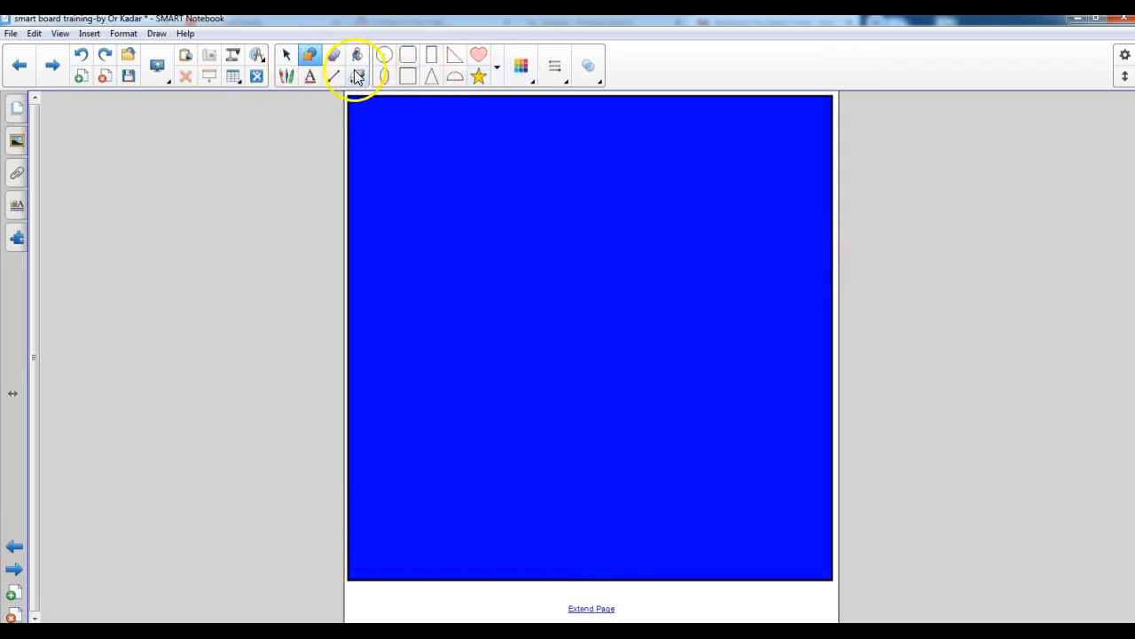
Add the text "Lives in the ocean" in the upper part of the blue square
click(310, 77)
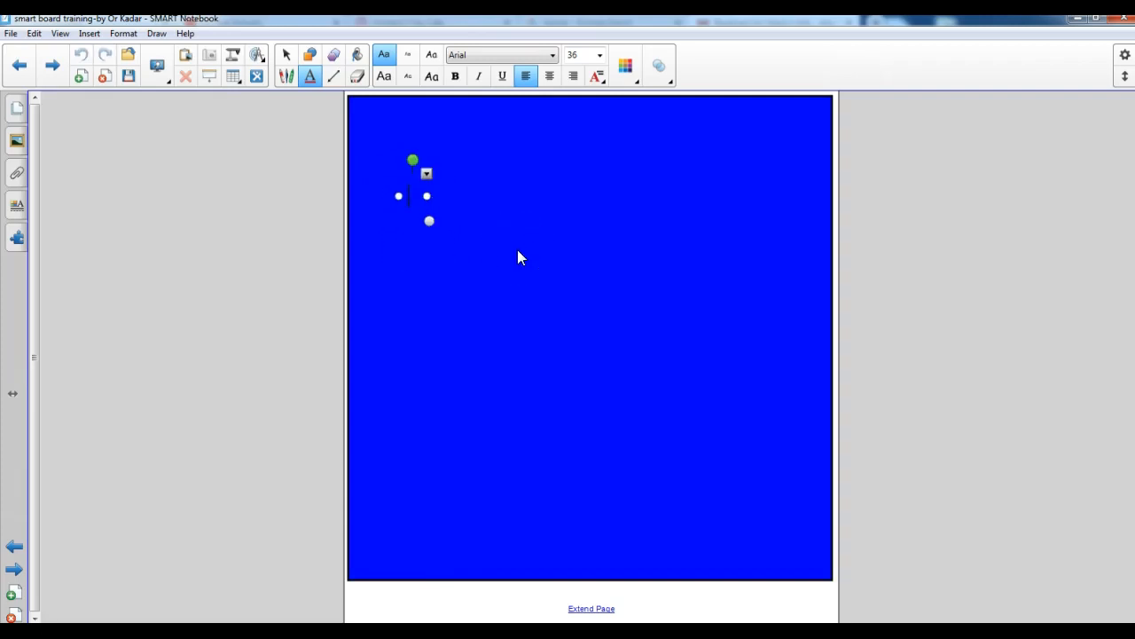
text(LIves in)
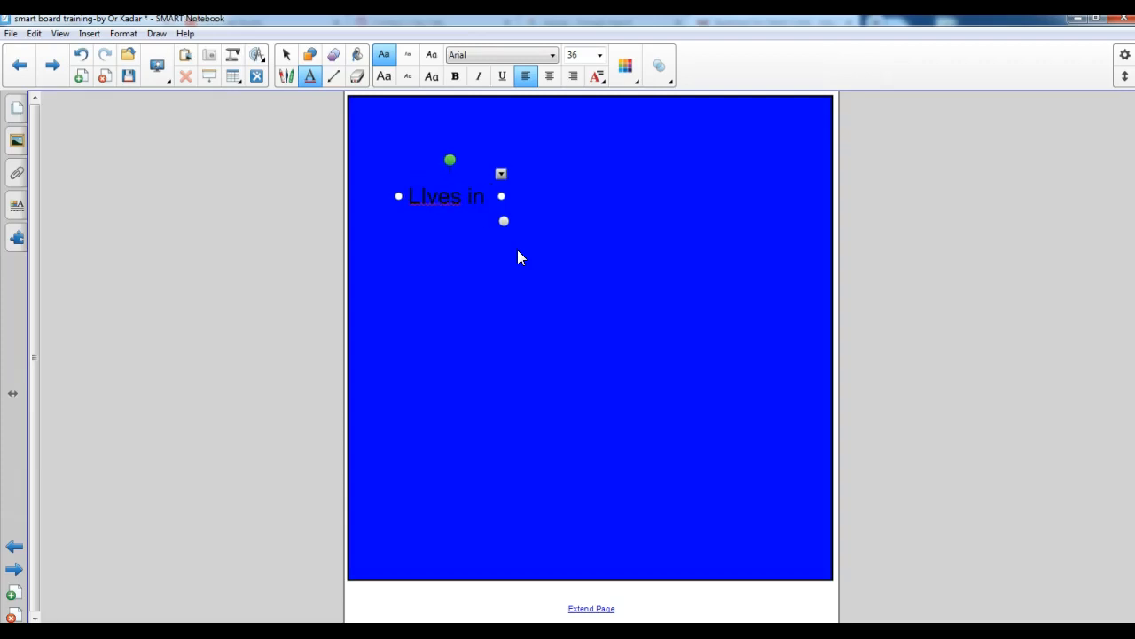
key(BackSpace)
key(BackSpace)
key(BackSpace)
key(BackSpace)
key(BackSpace)
key(BackSpace)
key(BackSpace)
key(BackSpace)
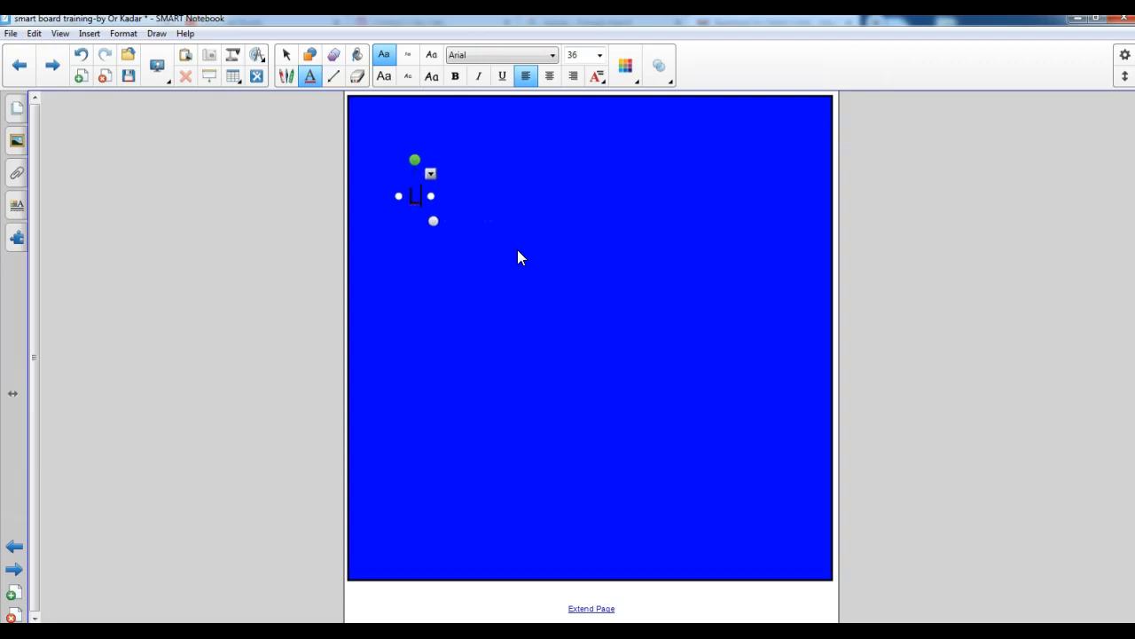
text(ives in )
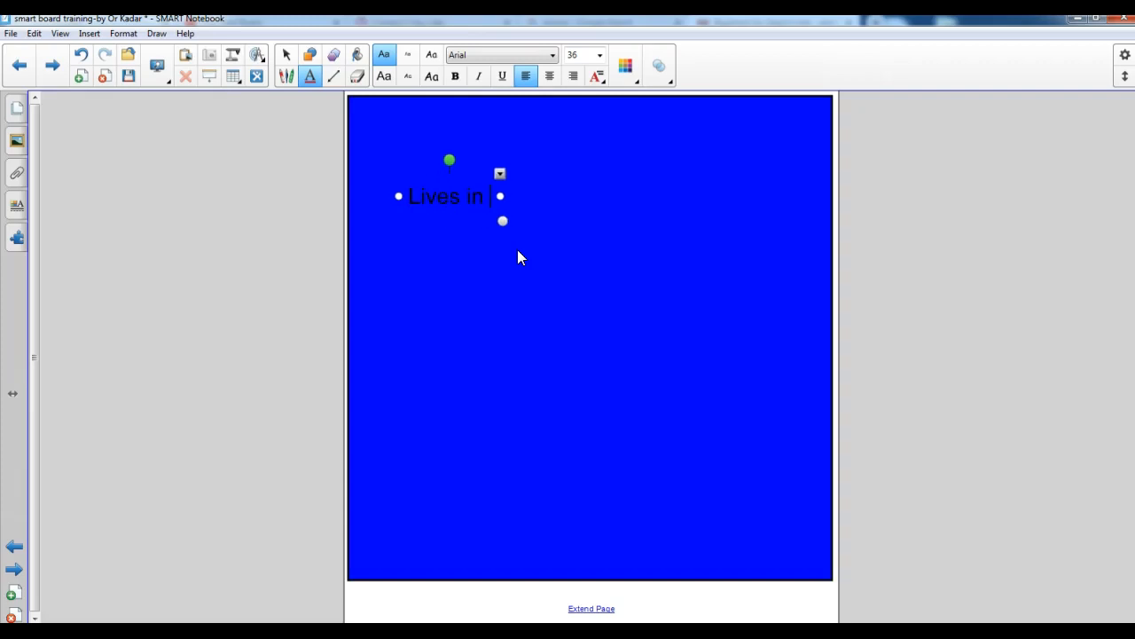
text(the ocean)
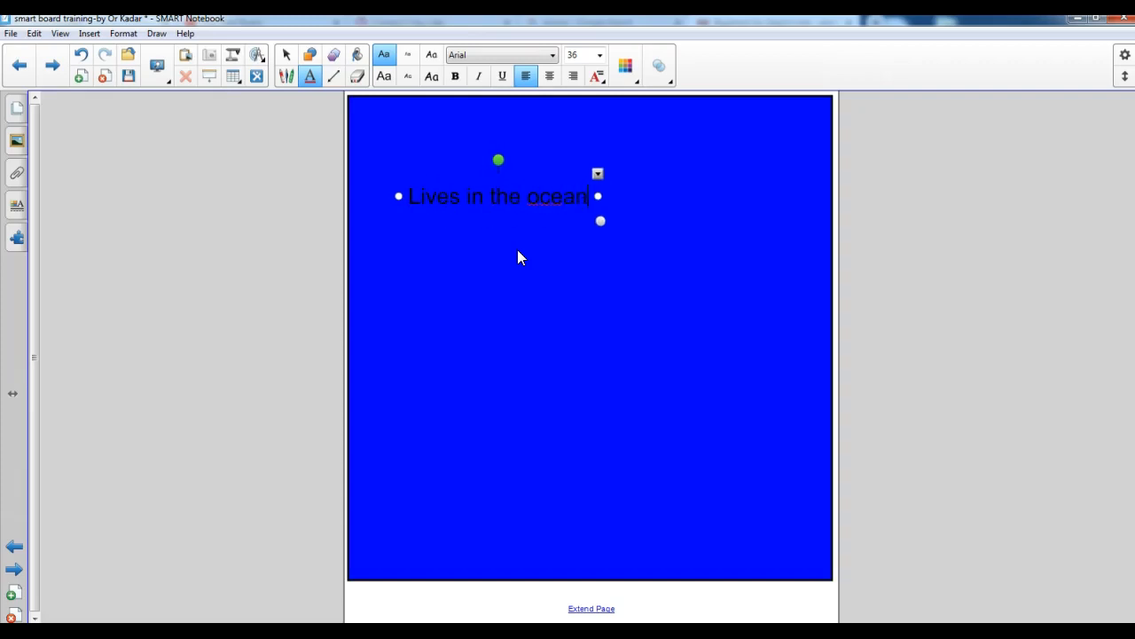
Recolor the whole "Lives in the ocean" text to the same blue as the square
right_click(550, 185)
right_click(503, 197)
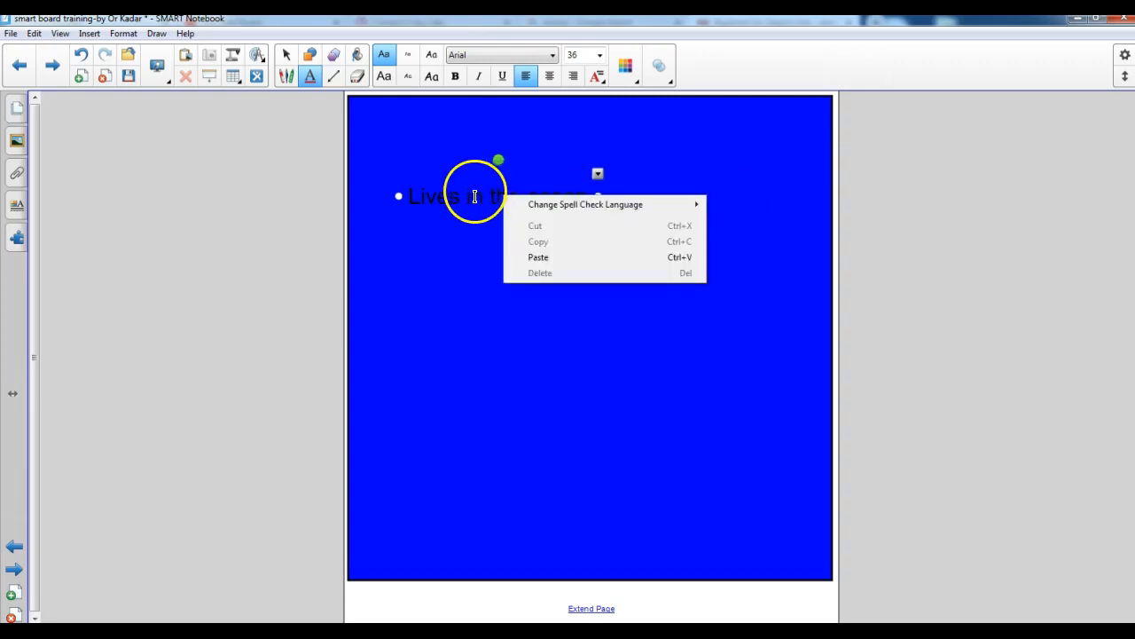
click(494, 235)
click(513, 310)
click(484, 197)
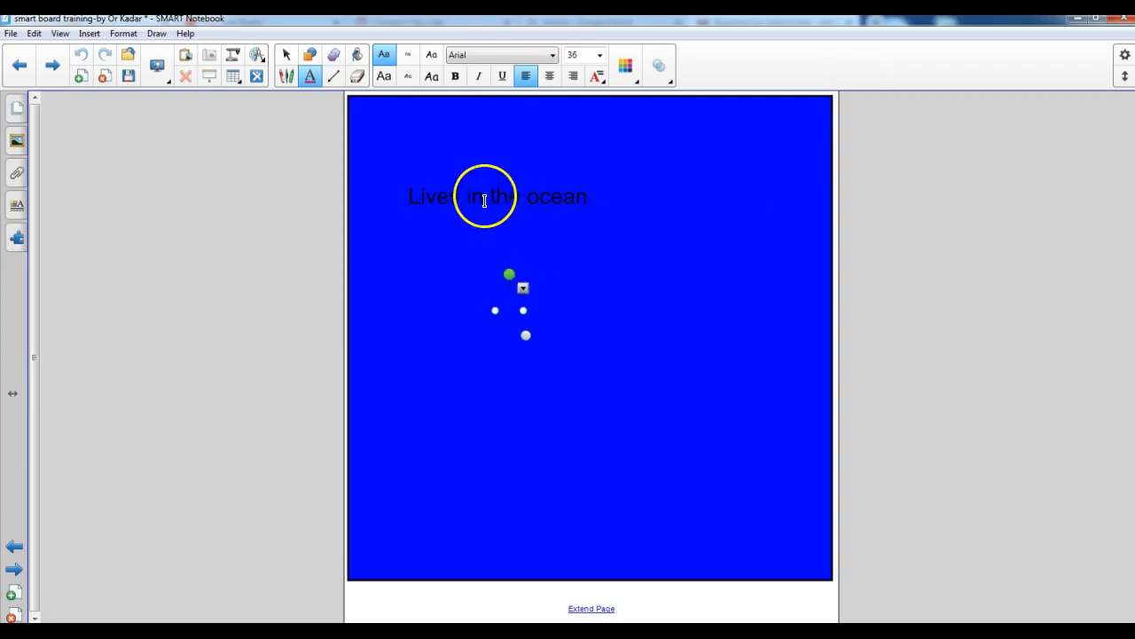
click(597, 196)
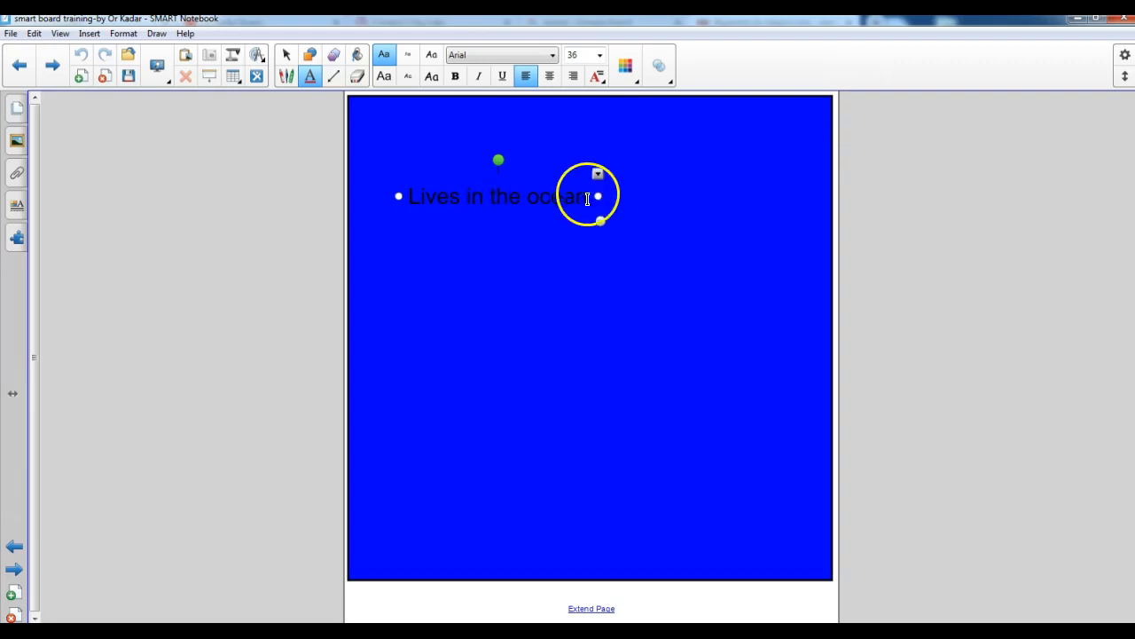
drag(588, 195, 421, 196)
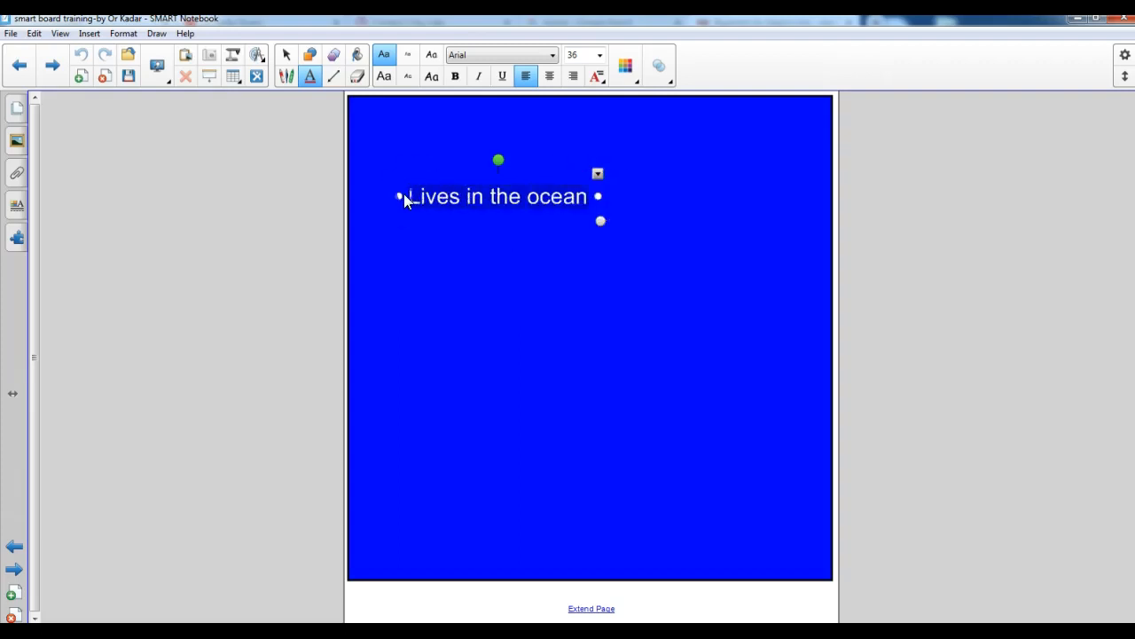
click(627, 69)
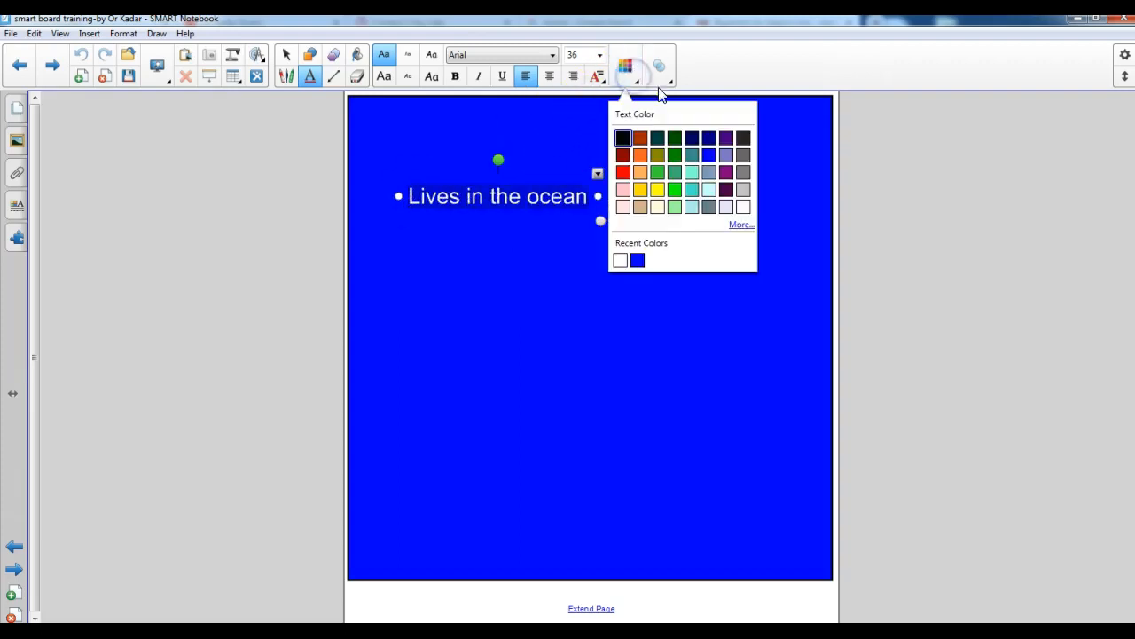
click(637, 261)
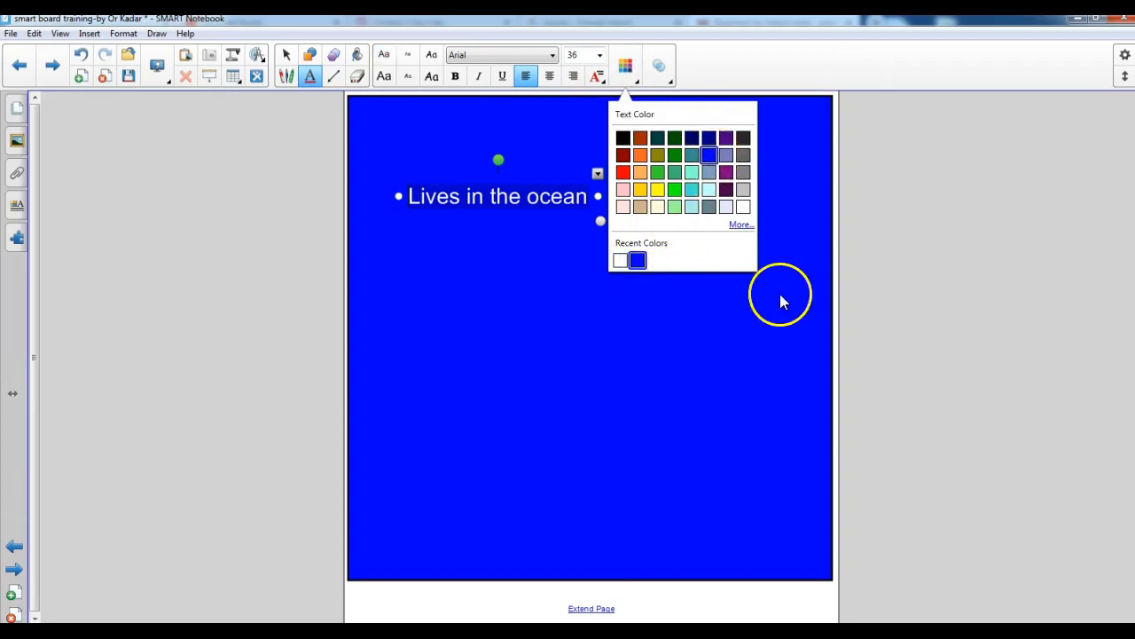
click(975, 291)
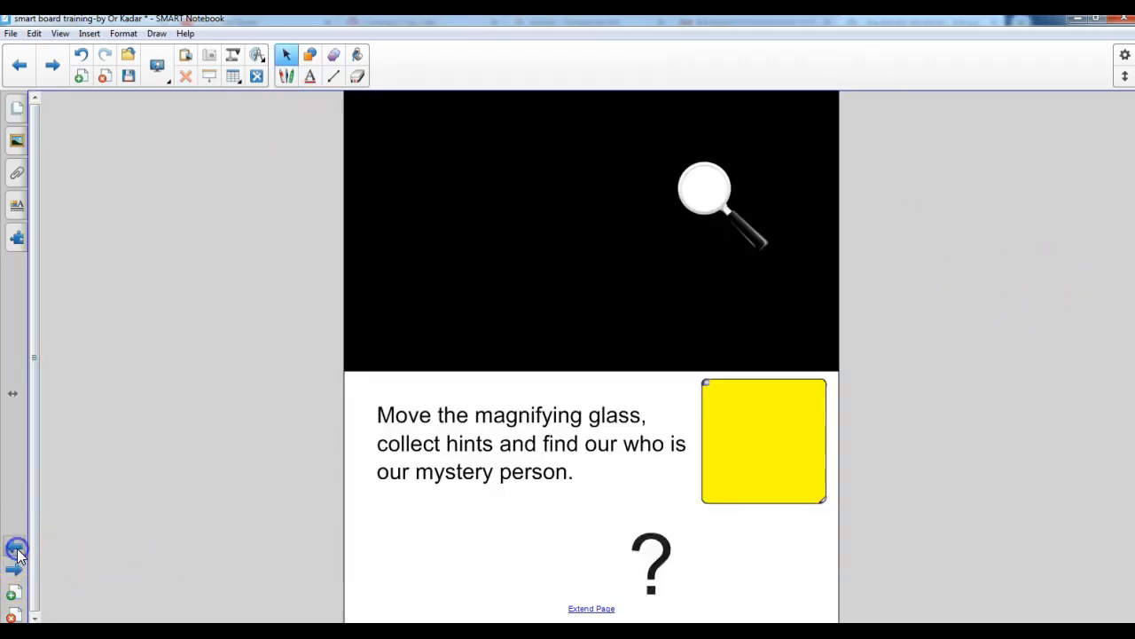
Go back to the previous page and copy its magnifying glass picture
click(16, 550)
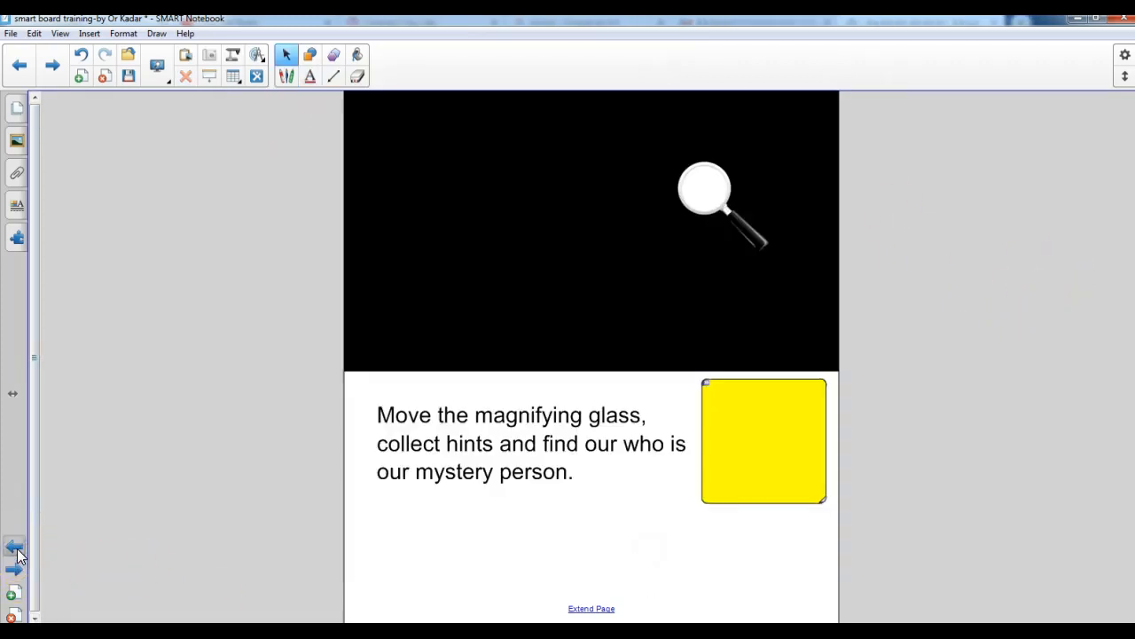
click(704, 204)
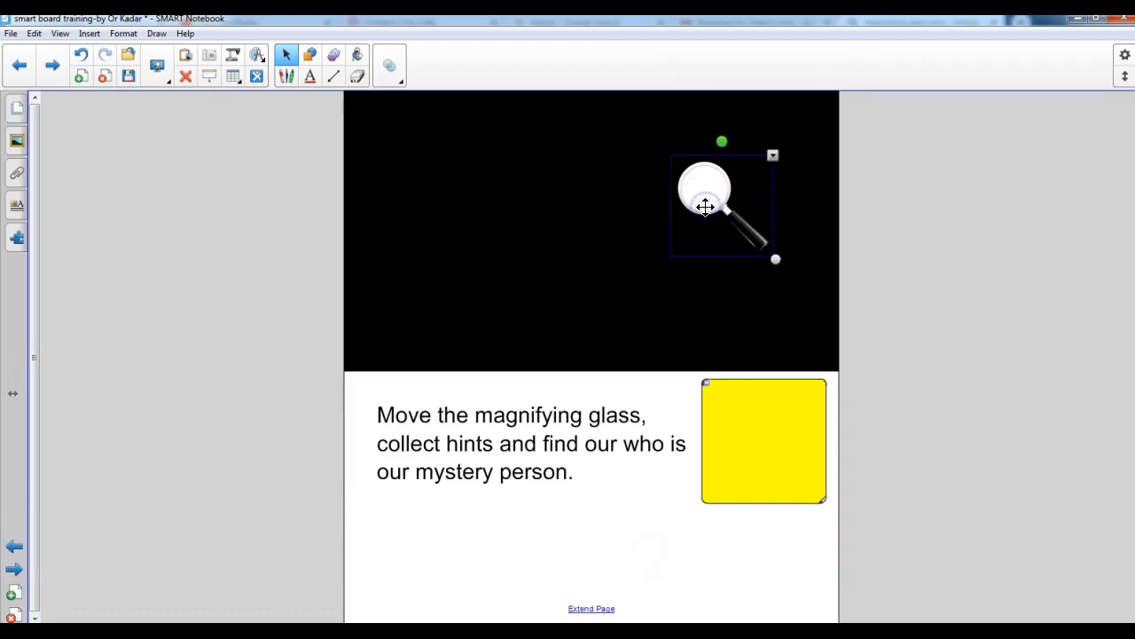
right_click(704, 209)
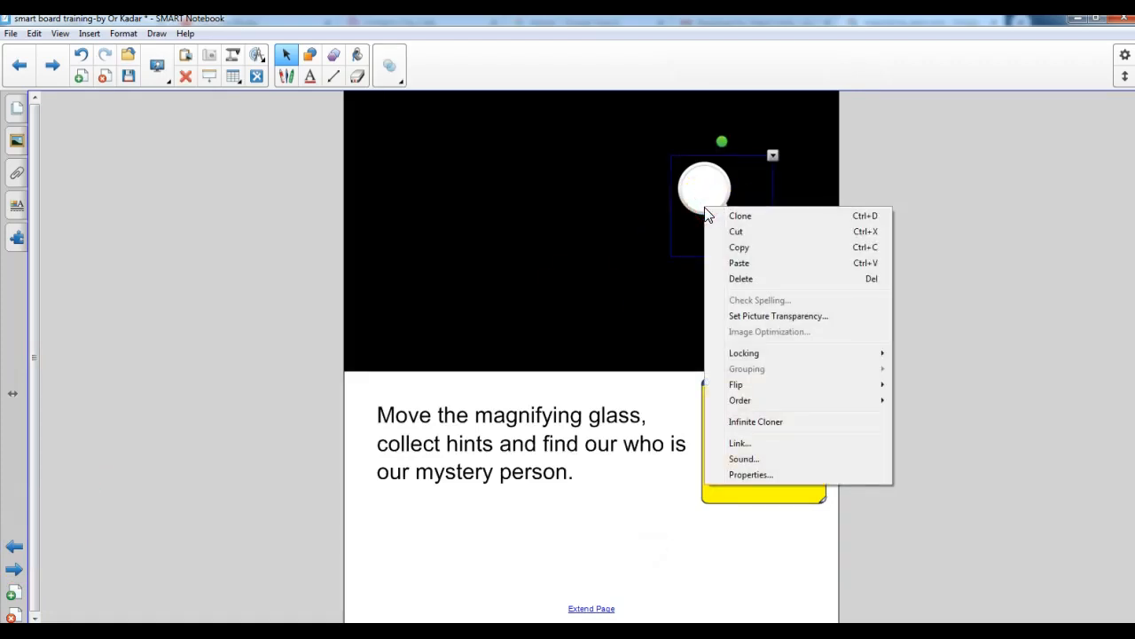
click(739, 247)
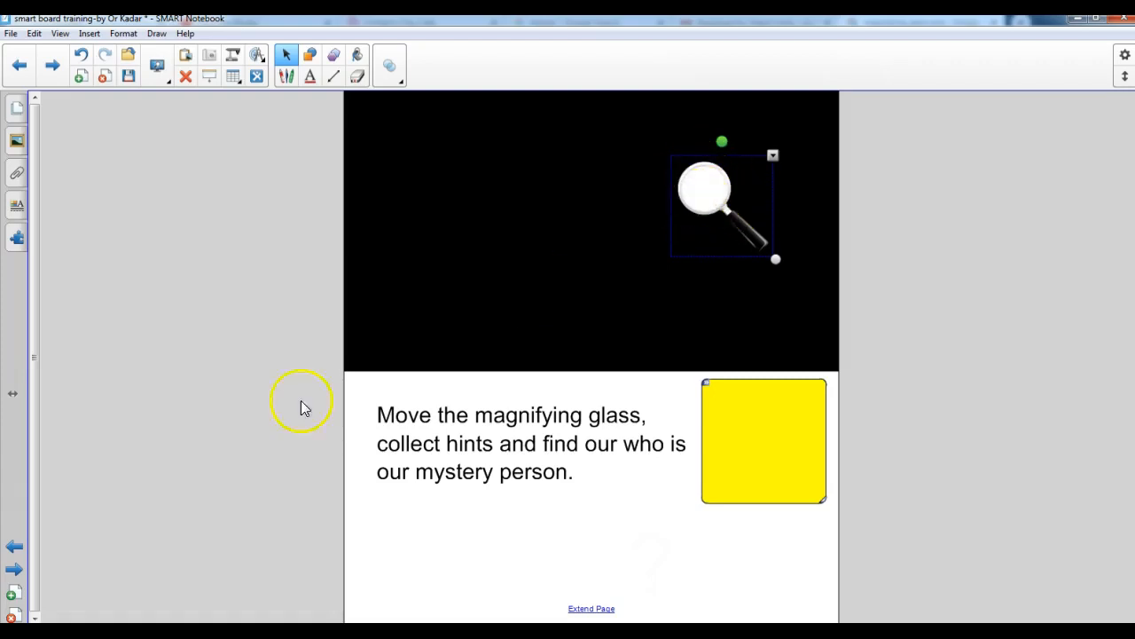
Paste the magnifying glass onto the blue square's page and place it over the hidden "Lives in the ocean" text
click(14, 570)
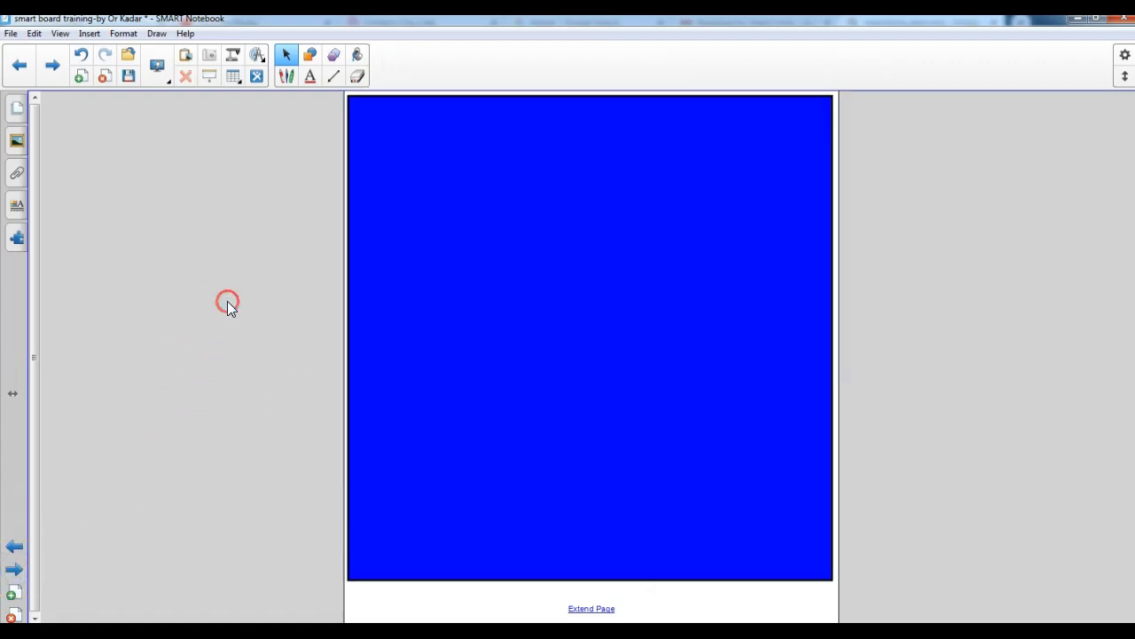
click(261, 415)
click(34, 32)
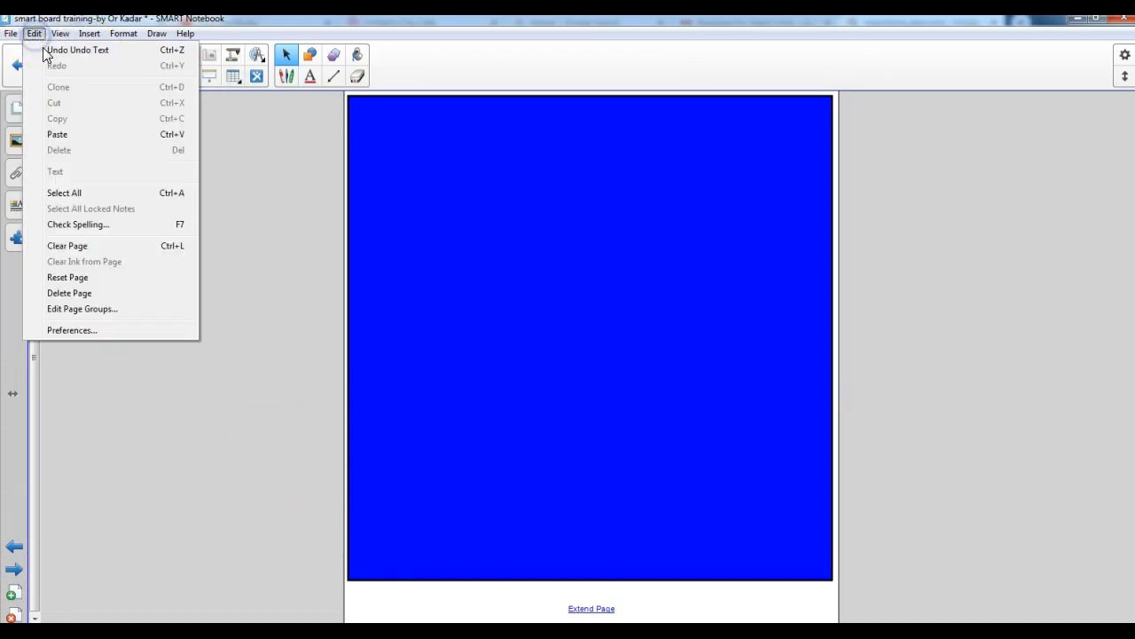
click(78, 133)
drag(401, 168, 539, 208)
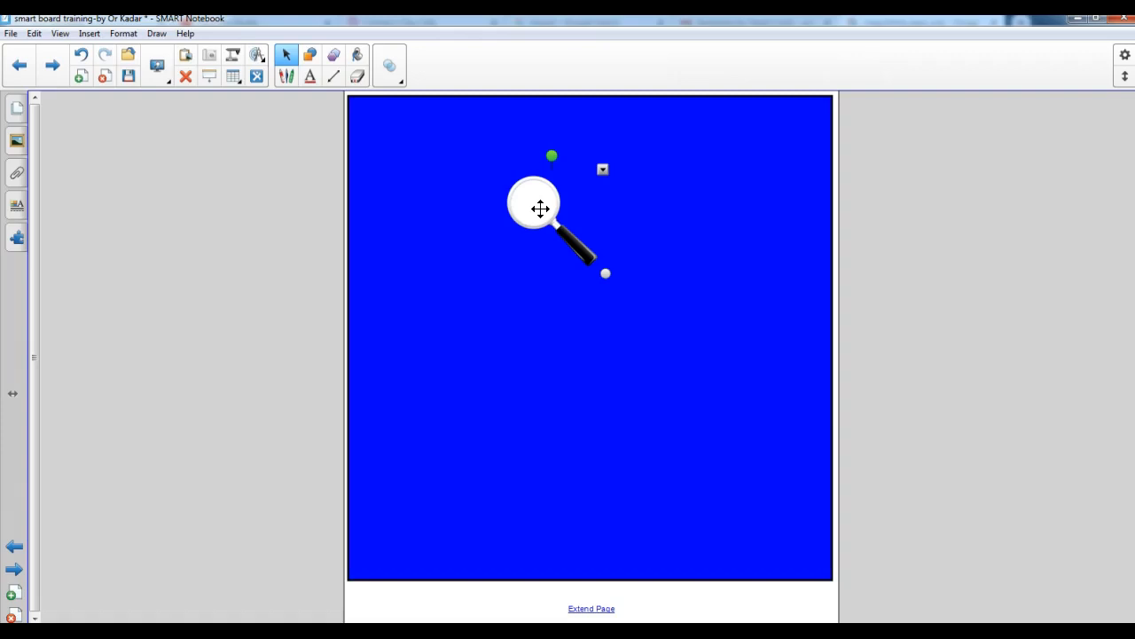
Send the magnifying glass backward one level and move it to the lower left area of the blue square
click(604, 170)
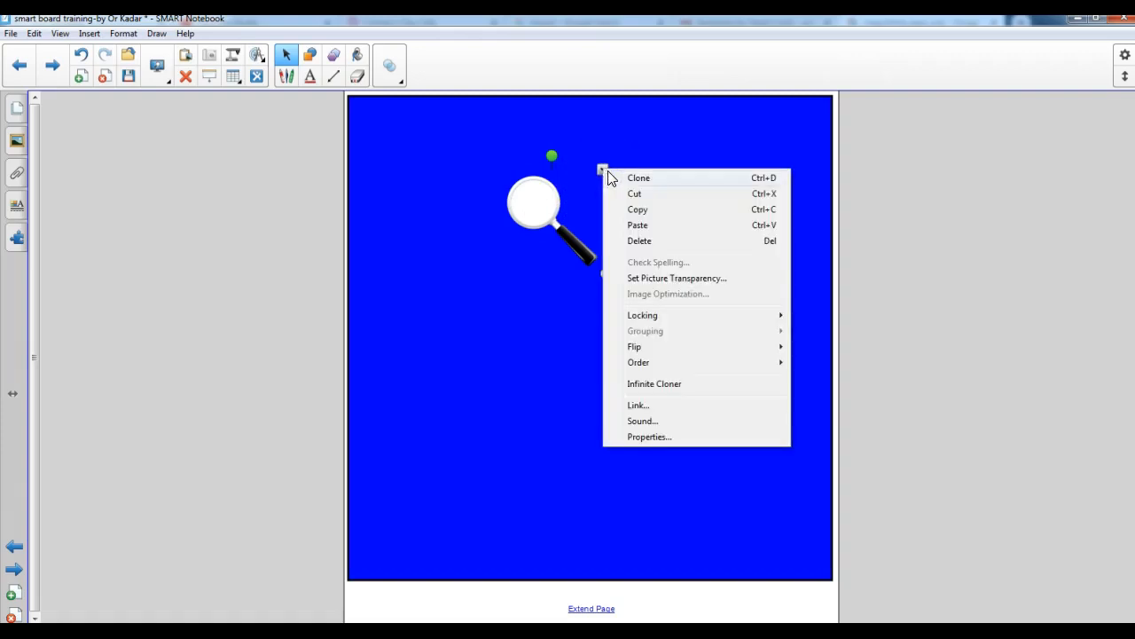
mouse_move(686, 368)
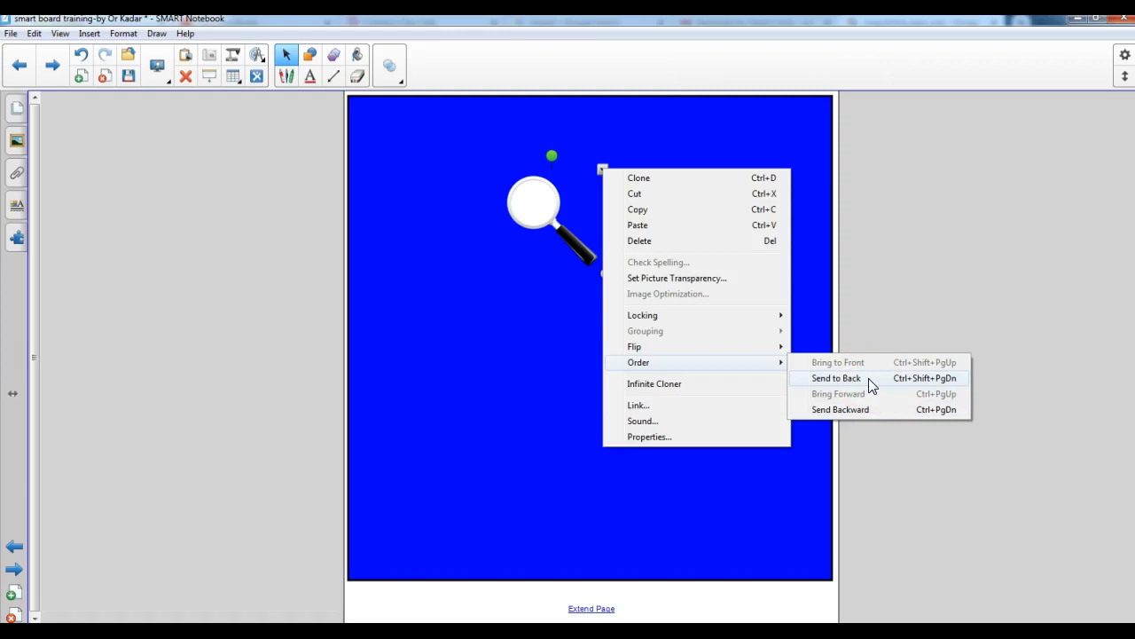
click(870, 409)
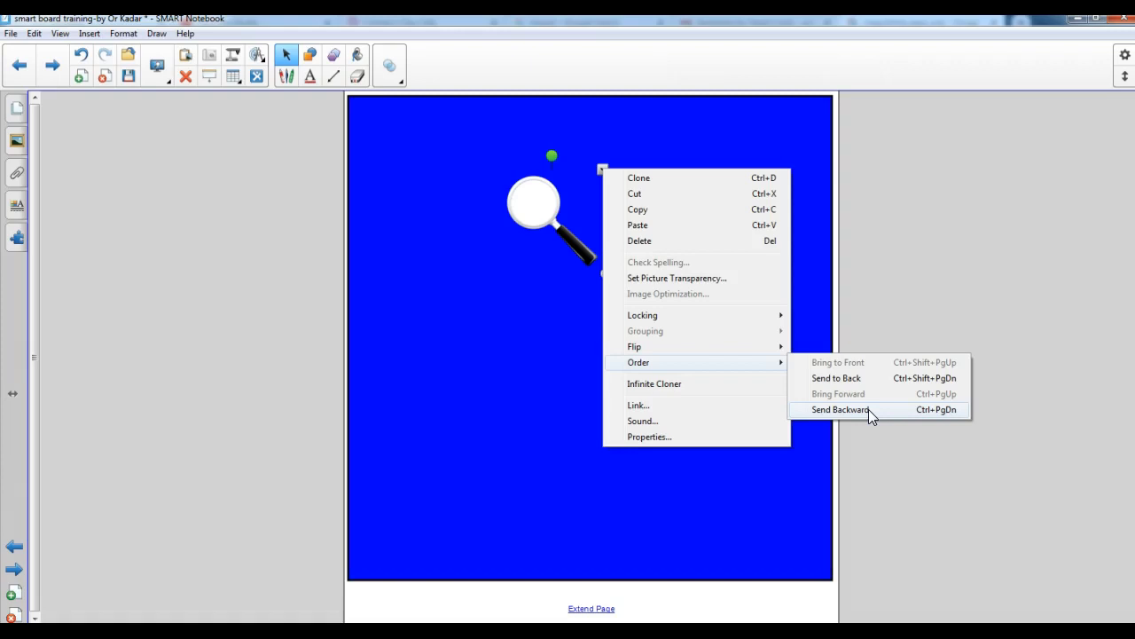
click(839, 409)
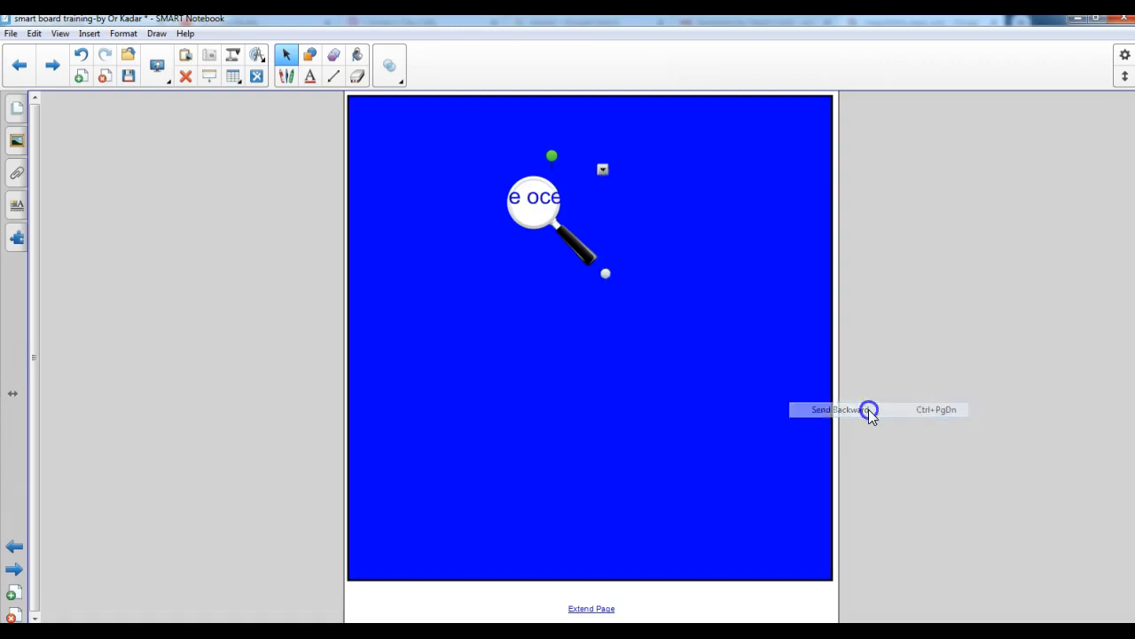
click(546, 226)
drag(546, 227, 455, 459)
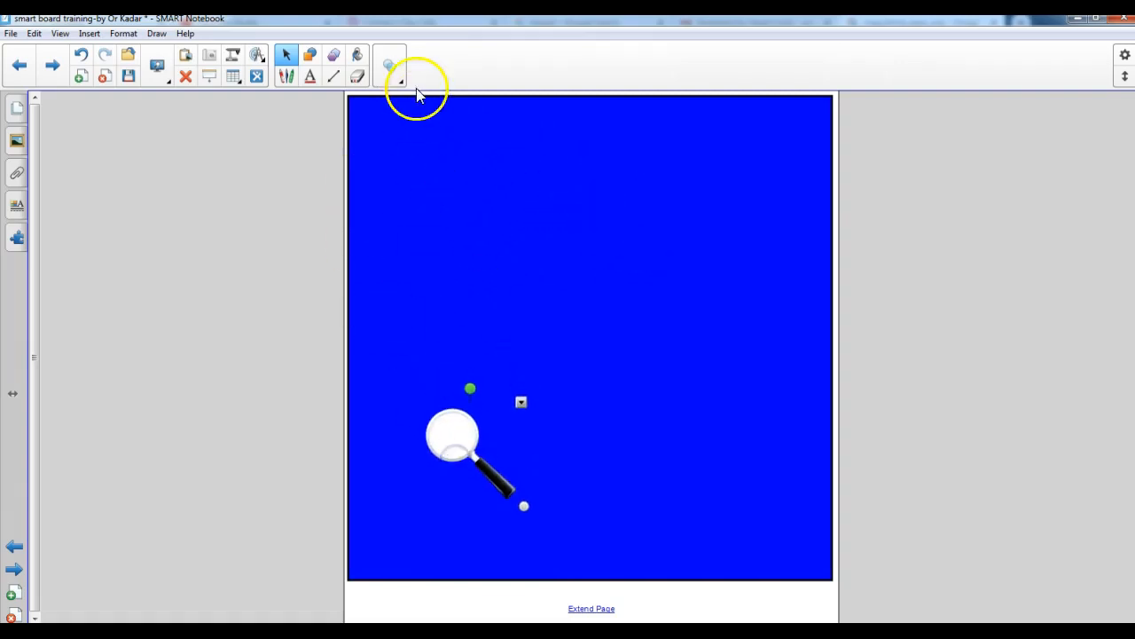
Add the text "Has a light on its head" in the right half of the blue square
click(310, 78)
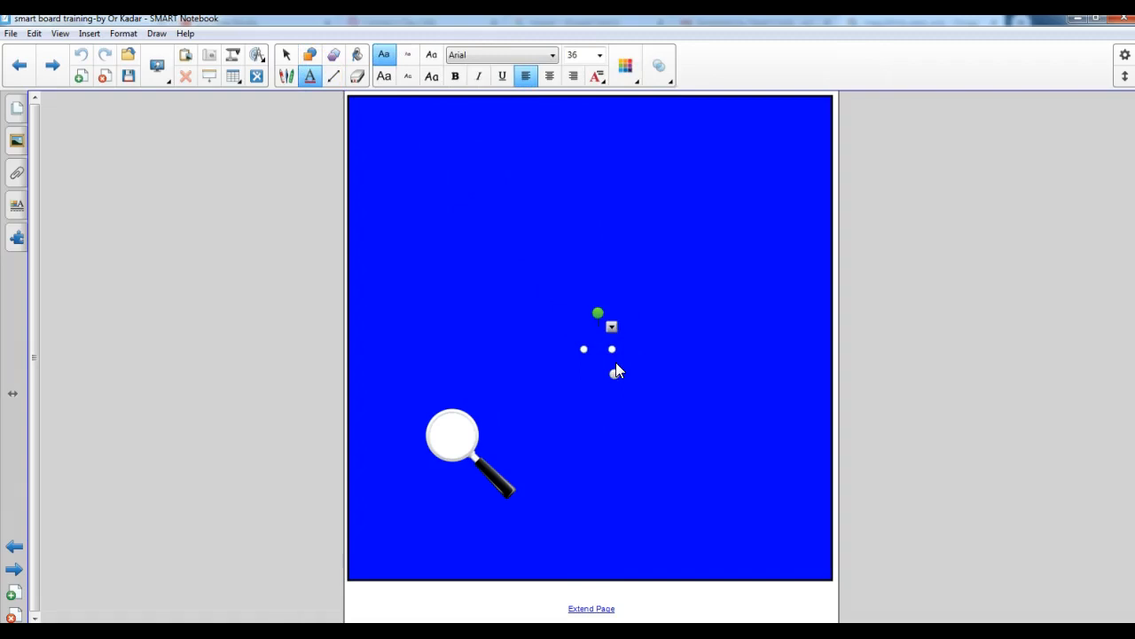
text(Has a)
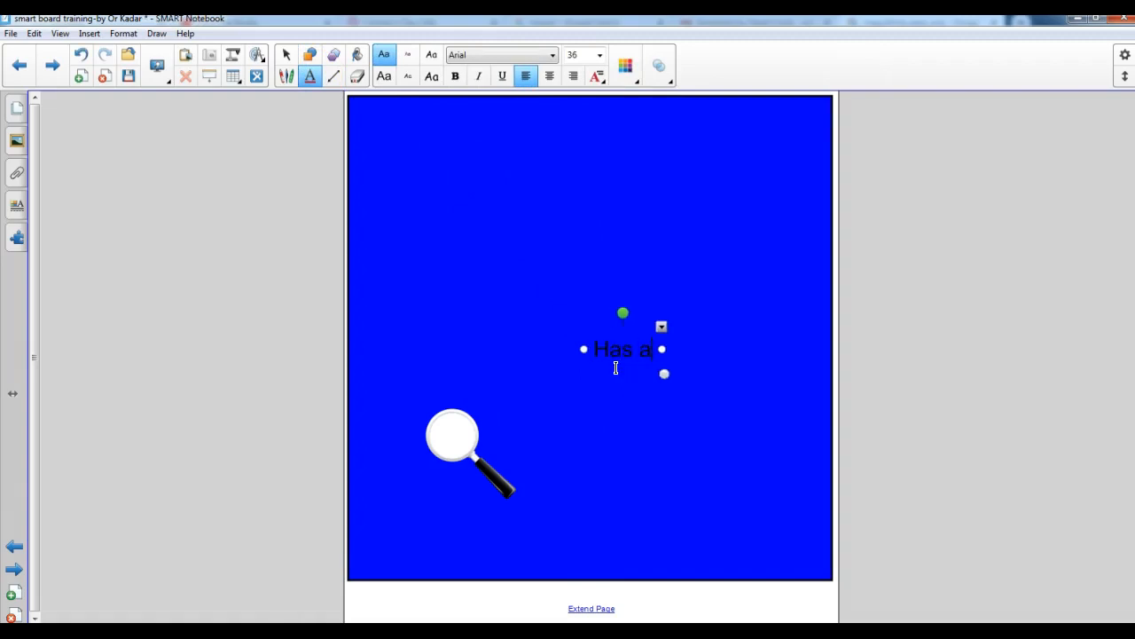
text( light on its)
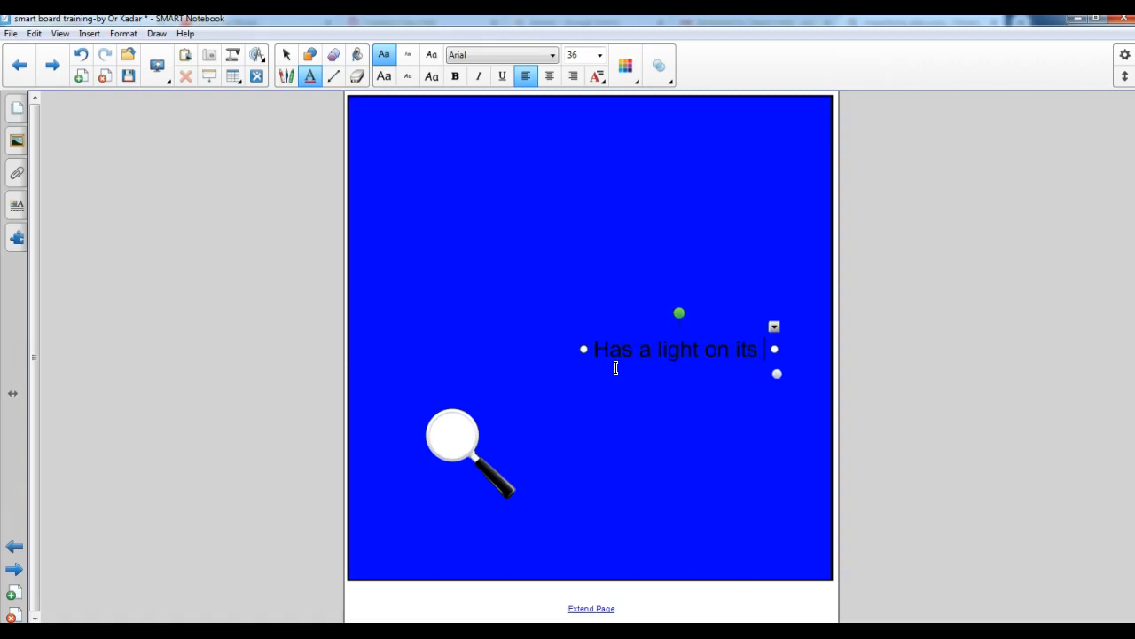
text( head)
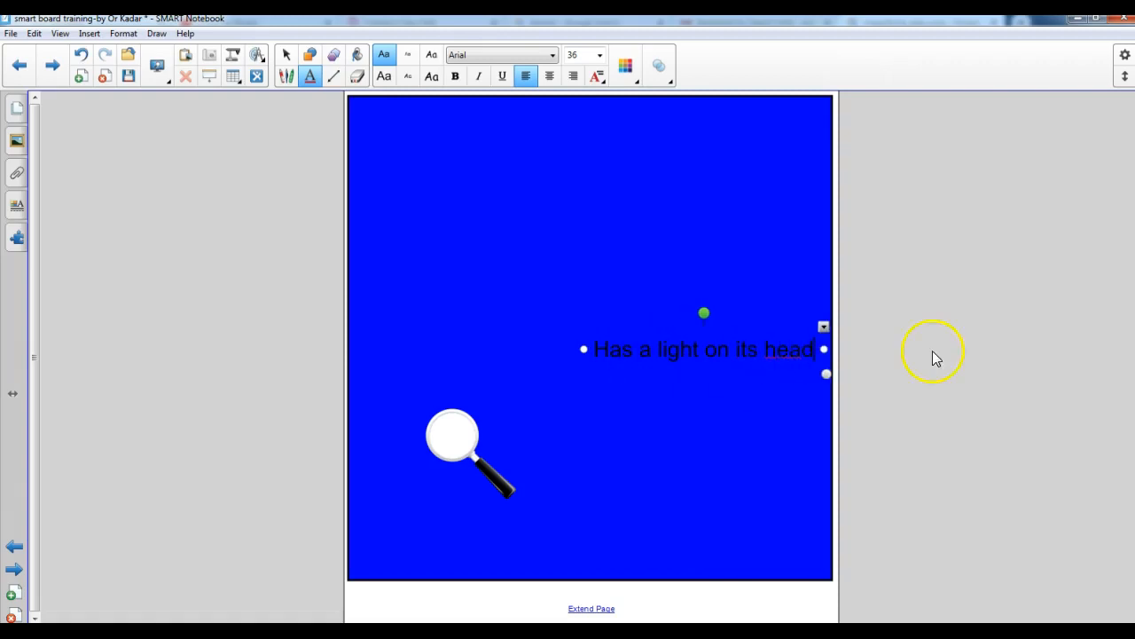
Recolor the whole "Has a light on its head" text to the same blue as the square
right_click(780, 349)
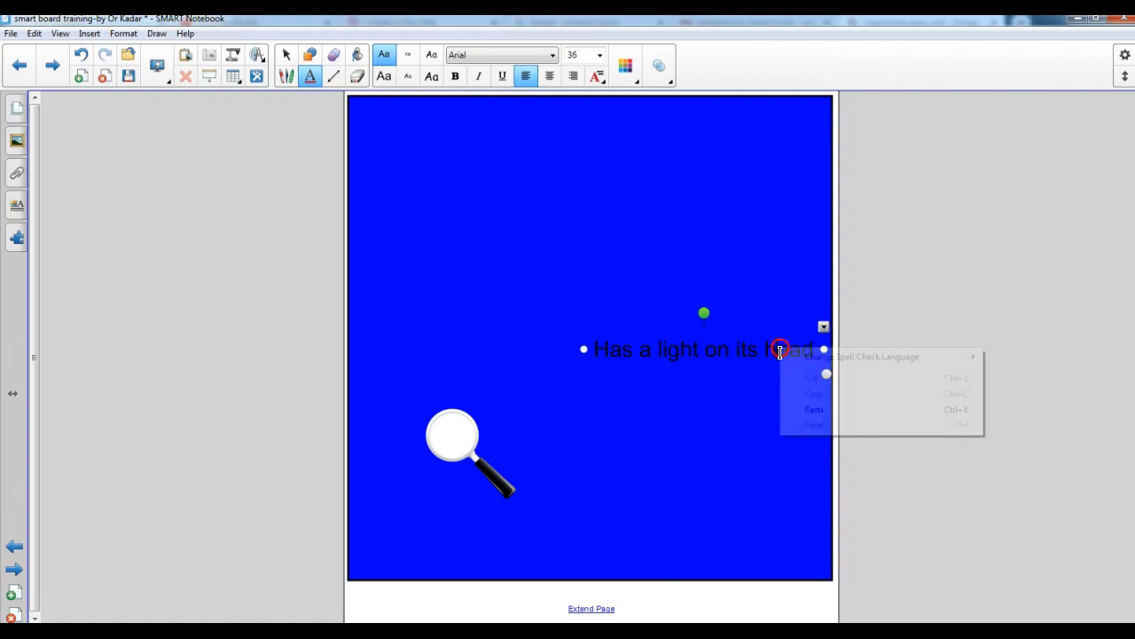
click(733, 362)
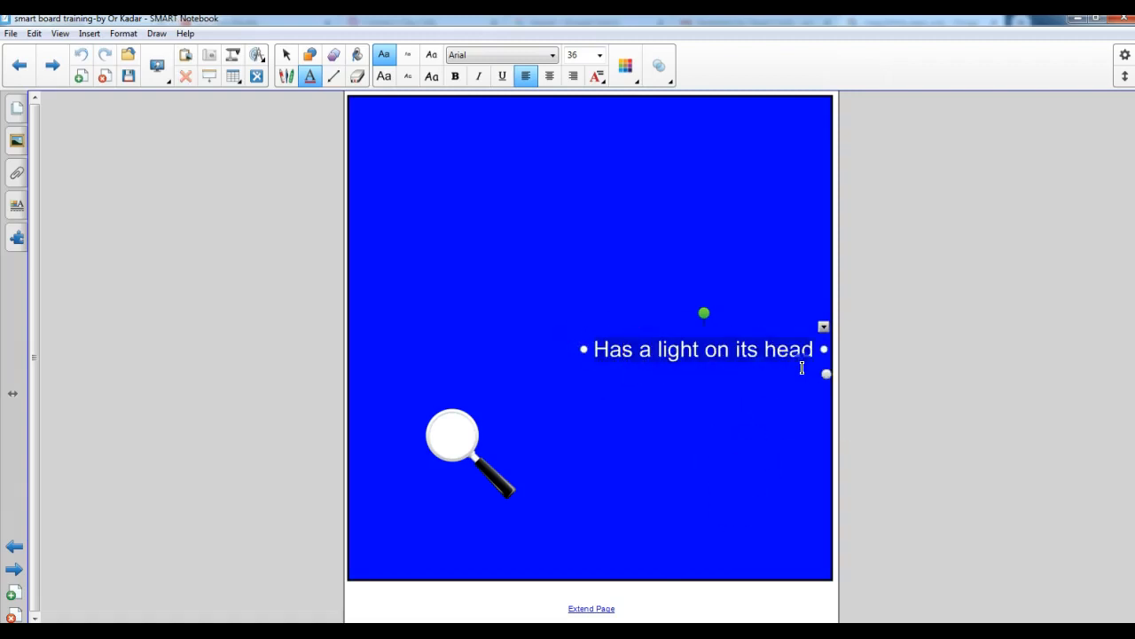
click(626, 67)
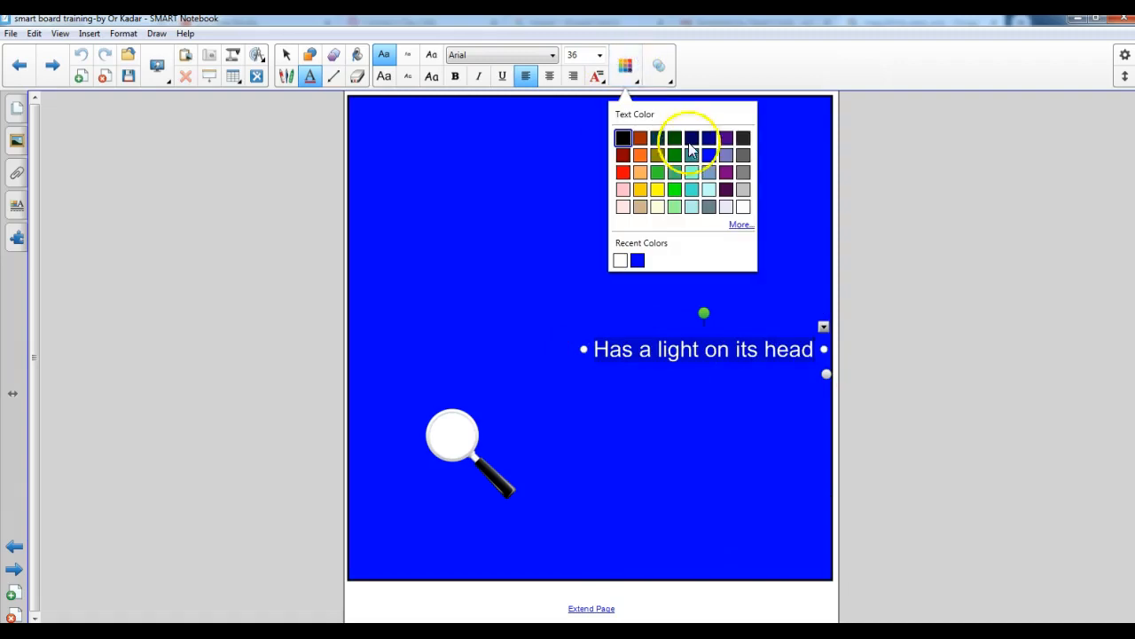
click(637, 261)
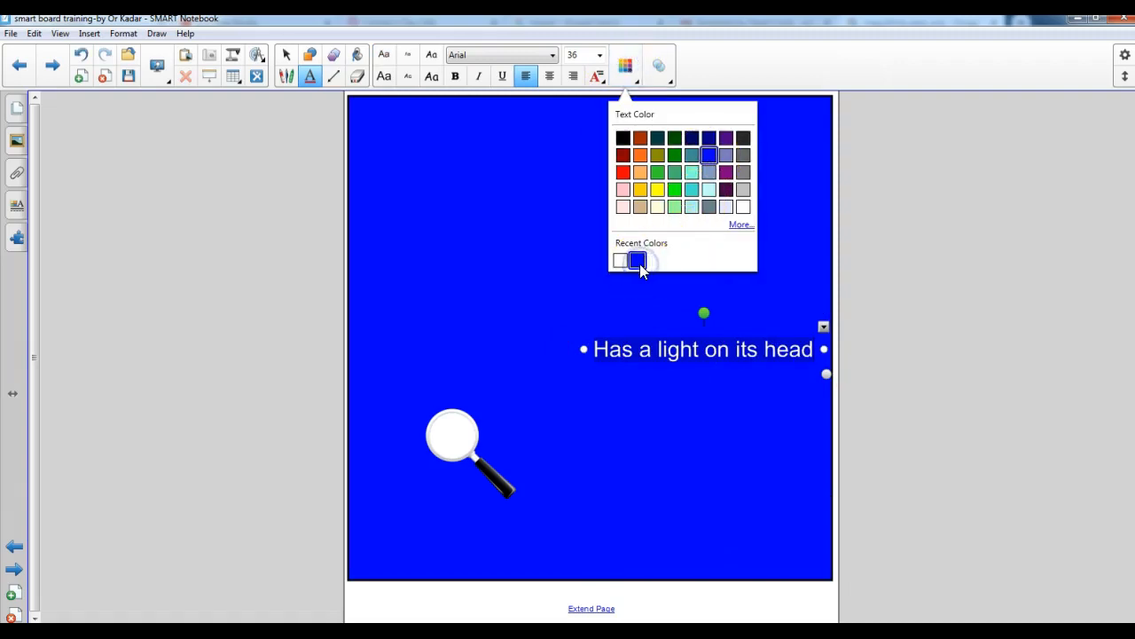
click(880, 304)
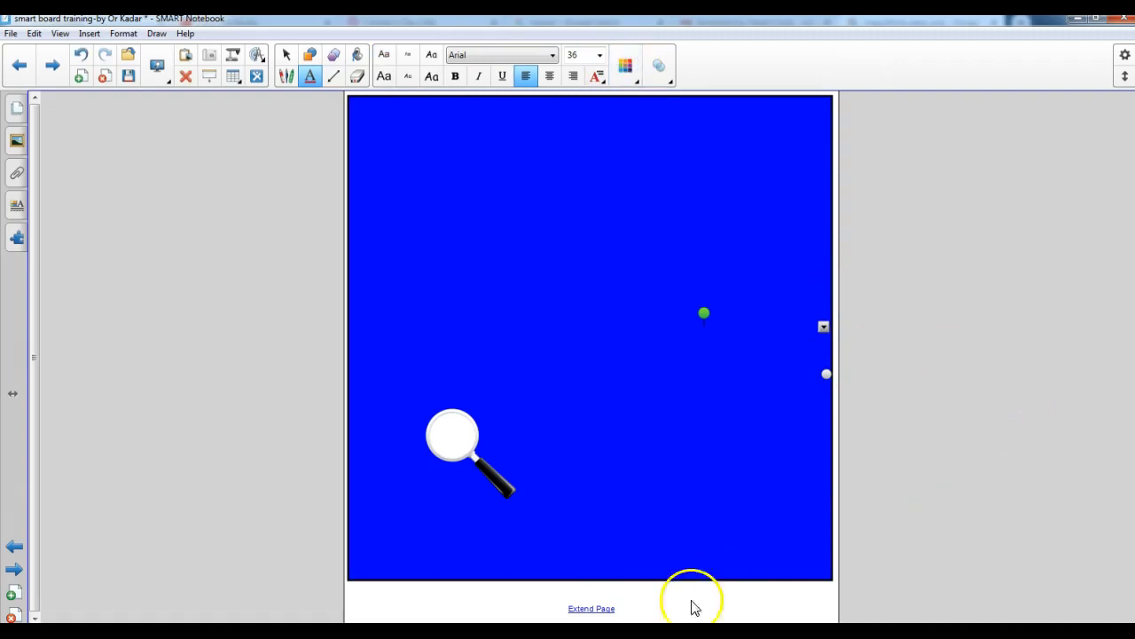
Move the magnifying glass over the end of the hidden "Has a light on its head" text at the square's right edge
click(456, 454)
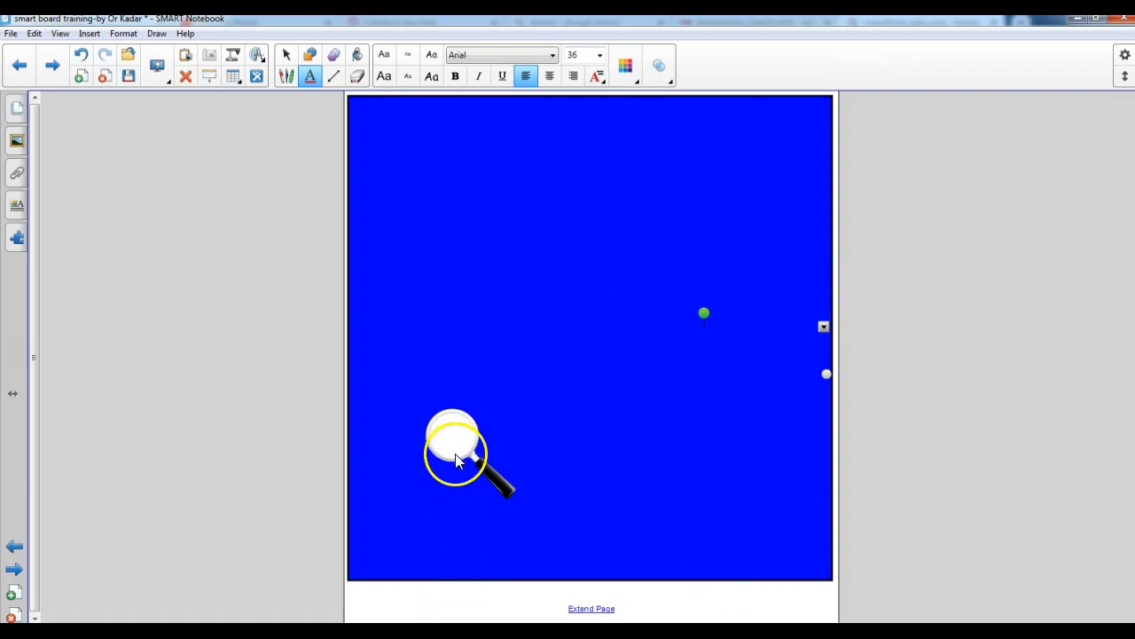
click(285, 54)
click(451, 442)
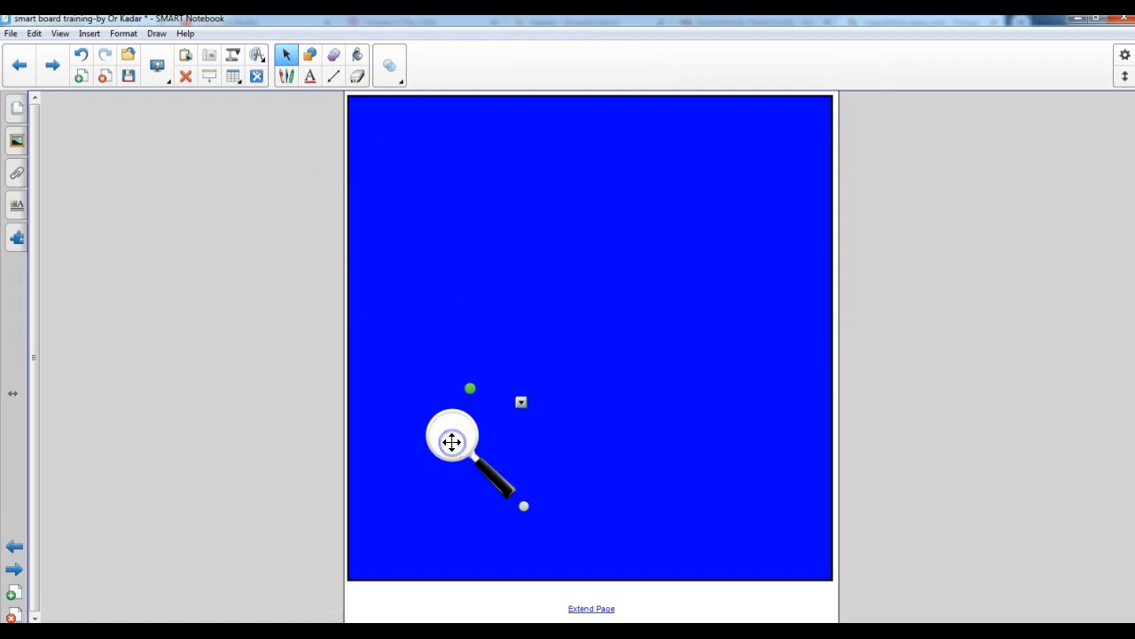
drag(454, 442, 812, 384)
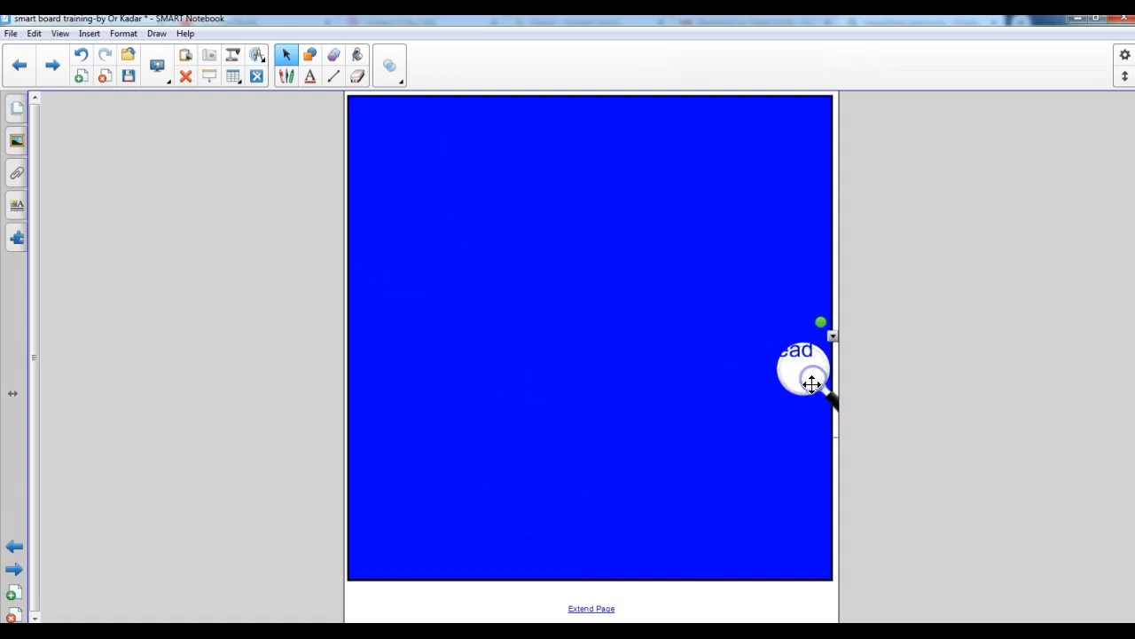
Return to the mystery person page and move its magnifying glass over the hidden hints at the lower left of the black area
click(13, 550)
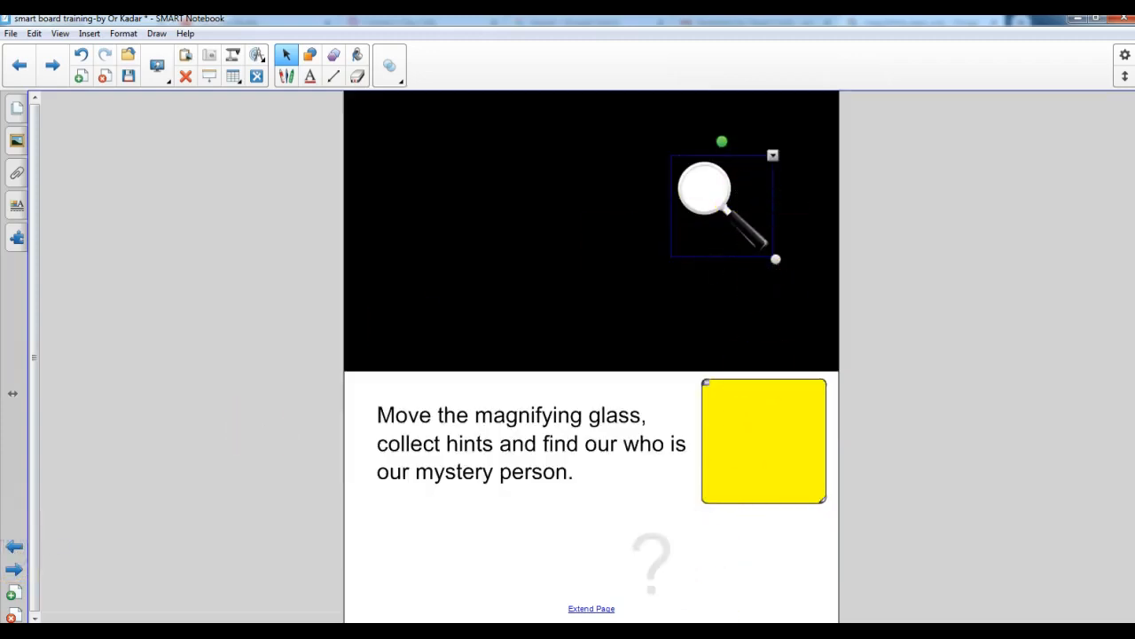
drag(709, 193, 455, 255)
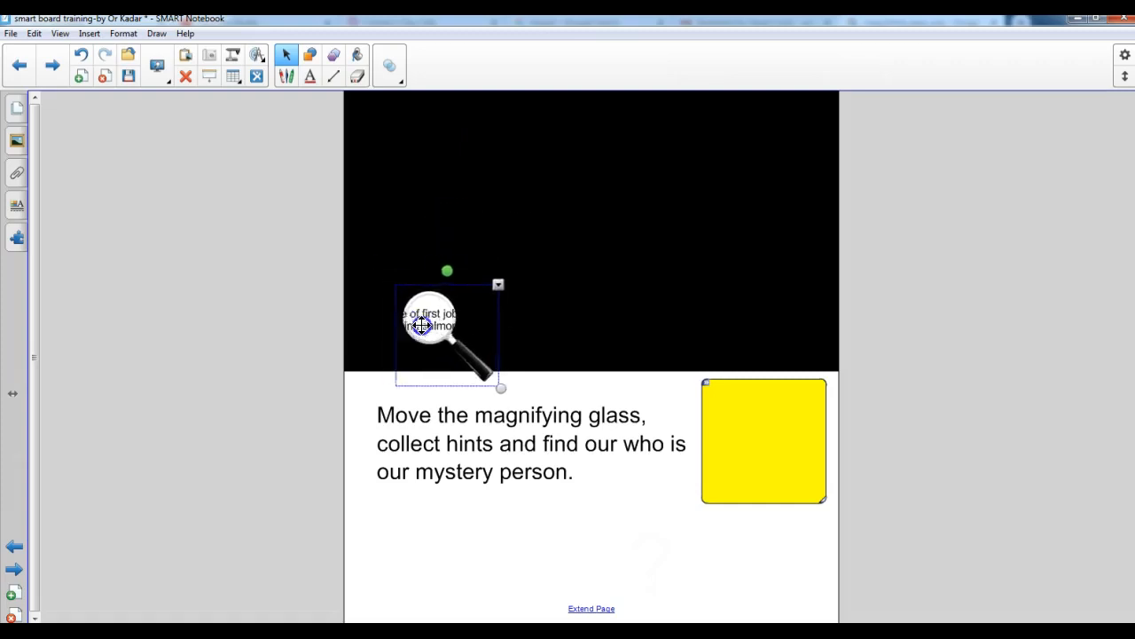